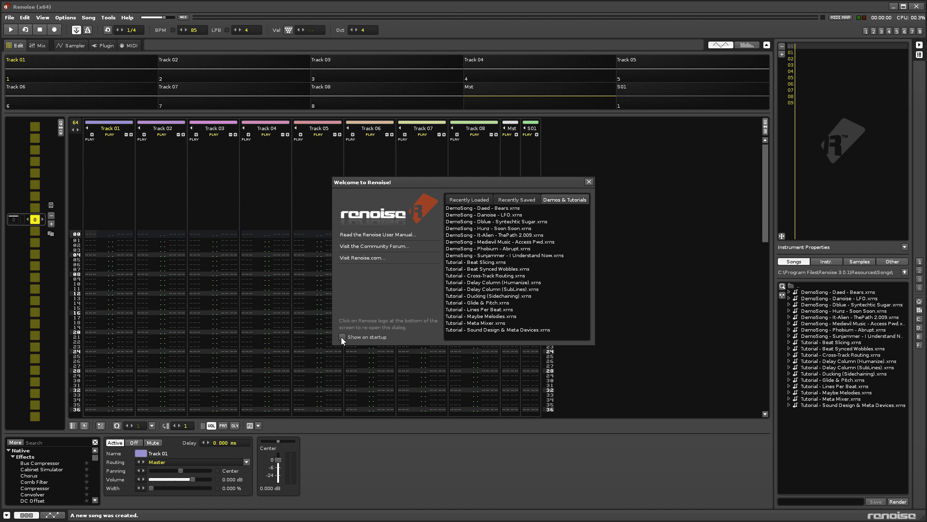
Dismiss the 'Welcome to Renoise!' dialog to reveal the empty eight-track song
left_click(586, 183)
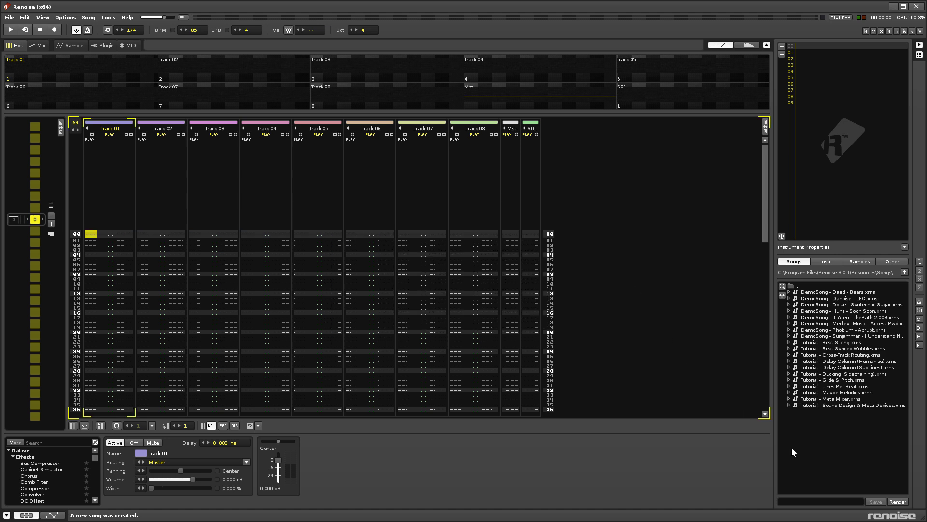
Reopen the Welcome dialog and browse Recently Loaded, Recently Saved, then Demos & Tutorials
left_click(883, 520)
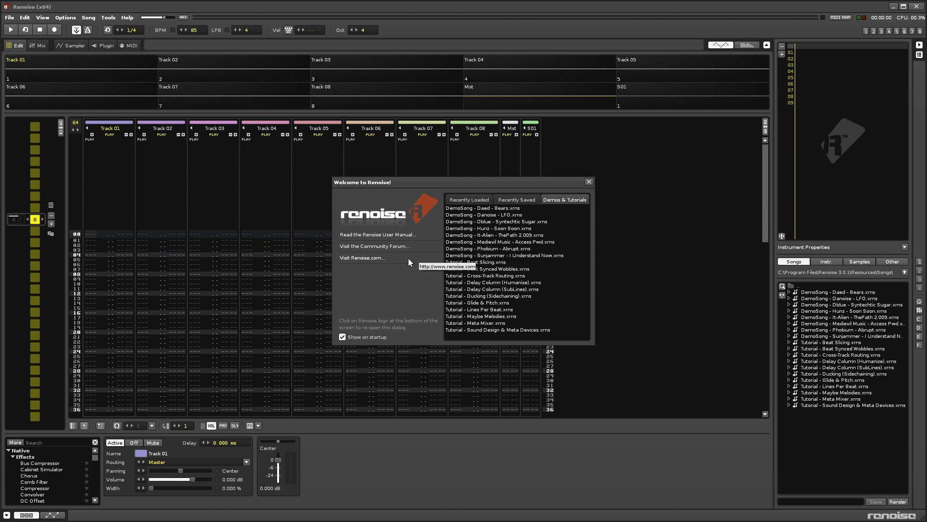
left_click(477, 202)
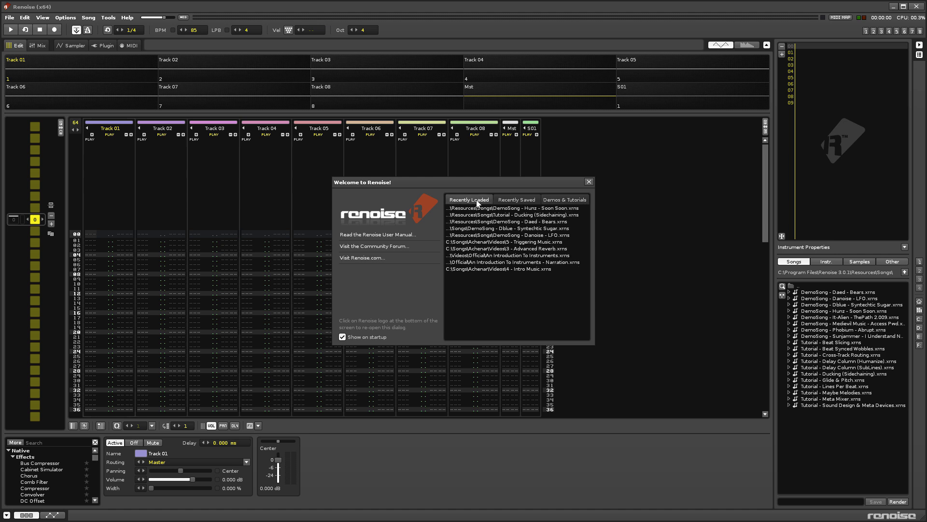
left_click(510, 203)
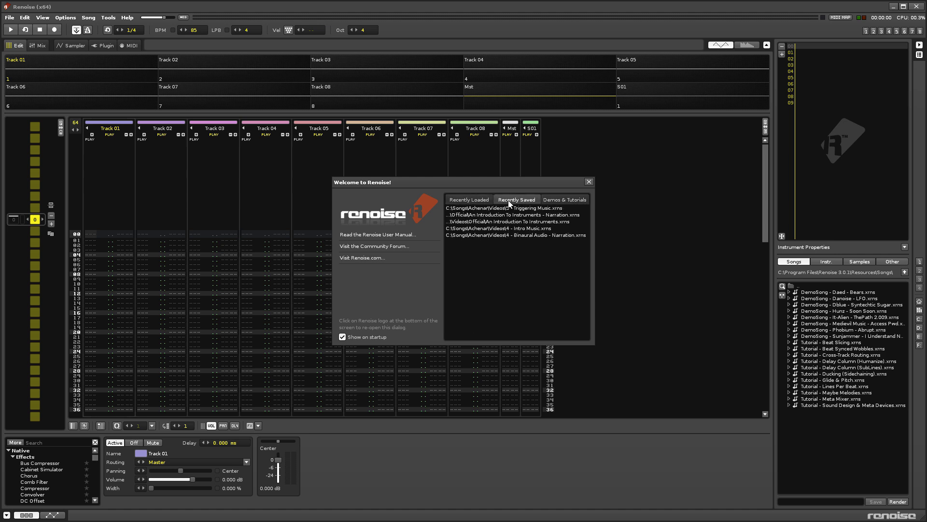
left_click(554, 202)
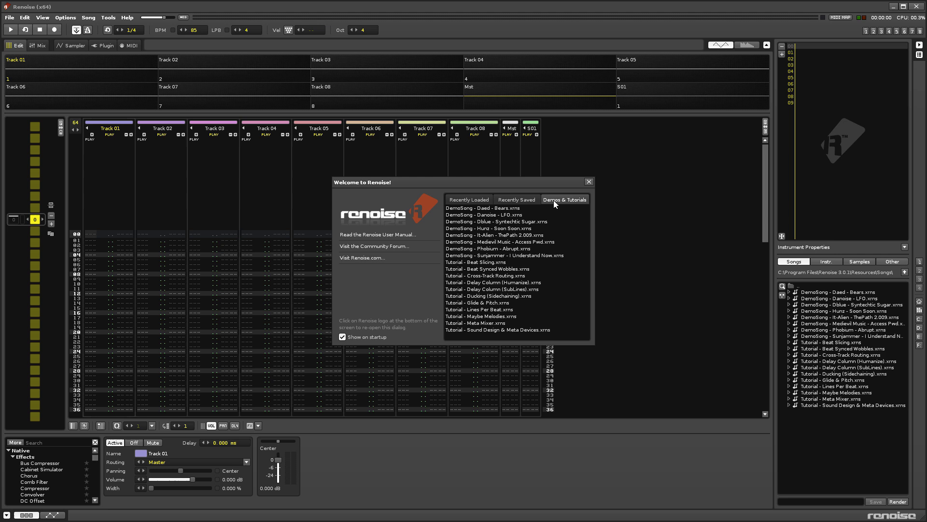
Load 'DemoSong - Hunz - Soon Soon.xrns', dismiss its comments, and play it briefly before stopping
left_click(505, 228)
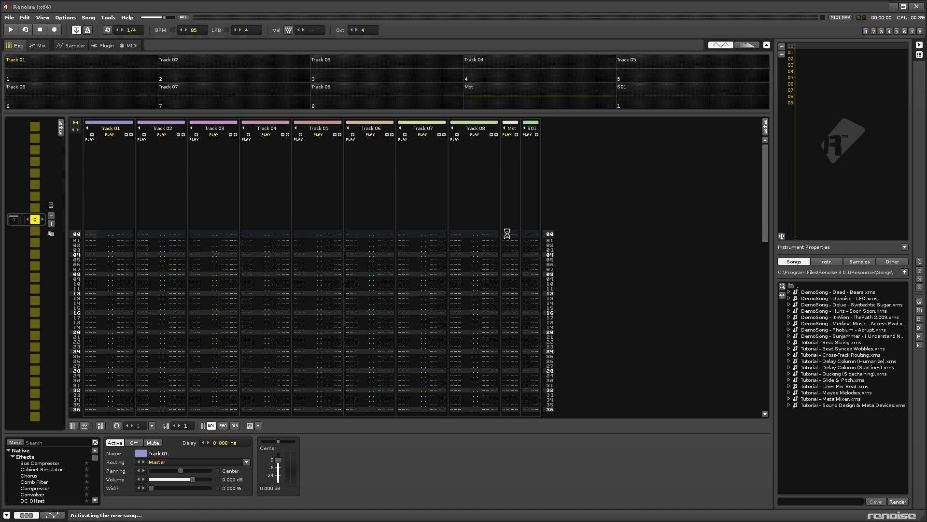
left_click(564, 202)
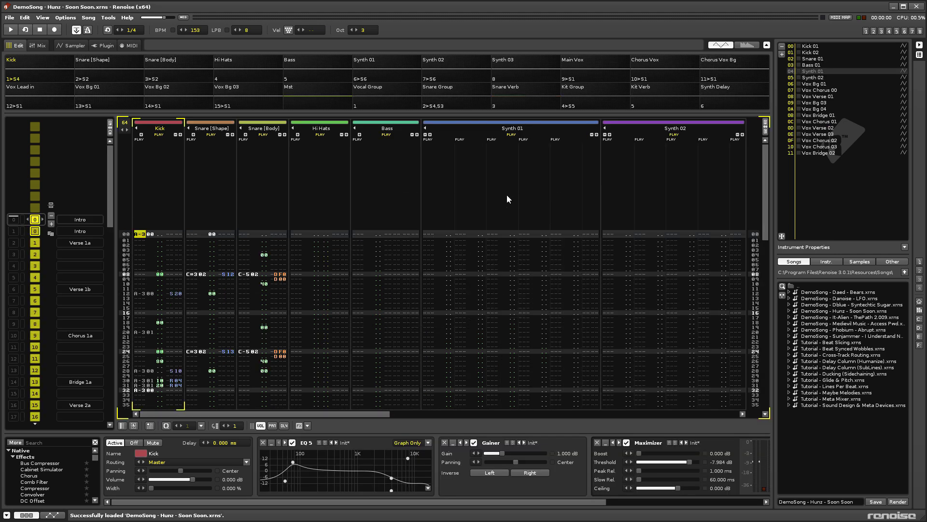
left_click(11, 30)
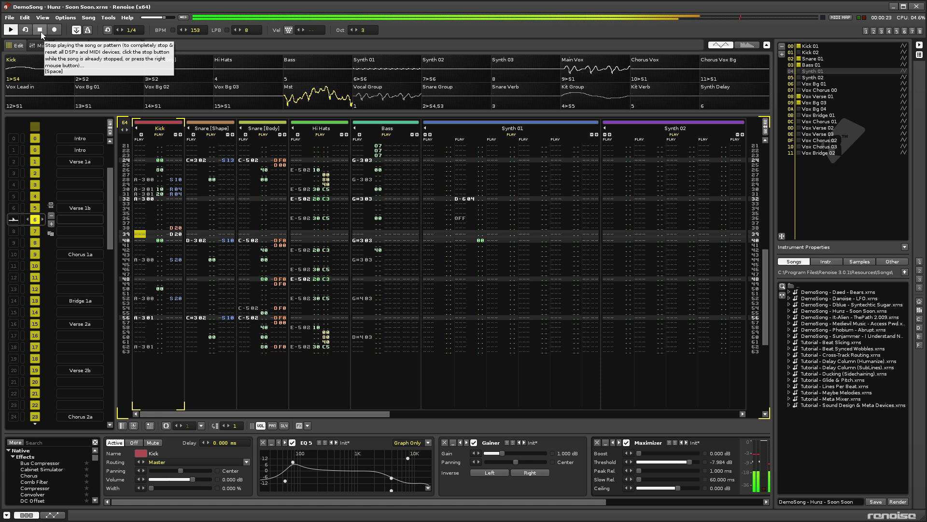
left_click(41, 31)
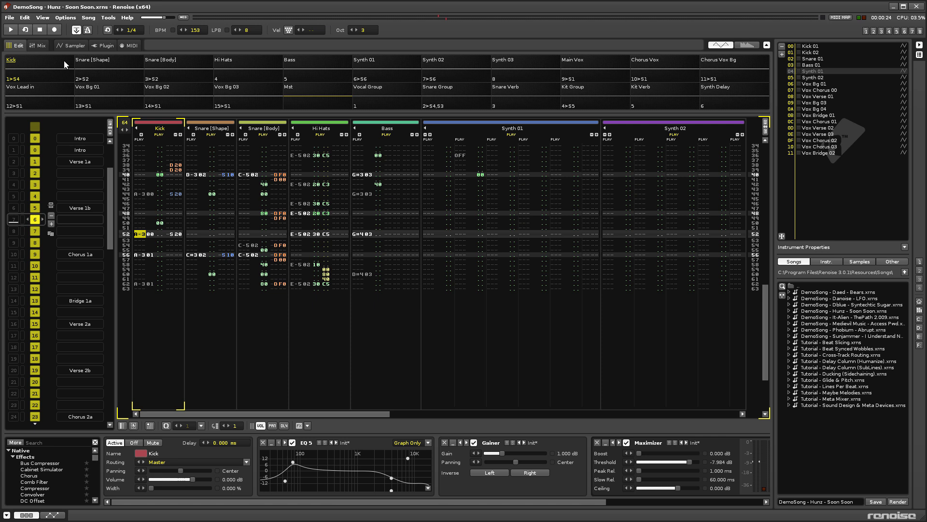
Load 'Tutorial - Ducking (Sidechaining)' from Help's tutorial songs and close its Song Comments
left_click(127, 18)
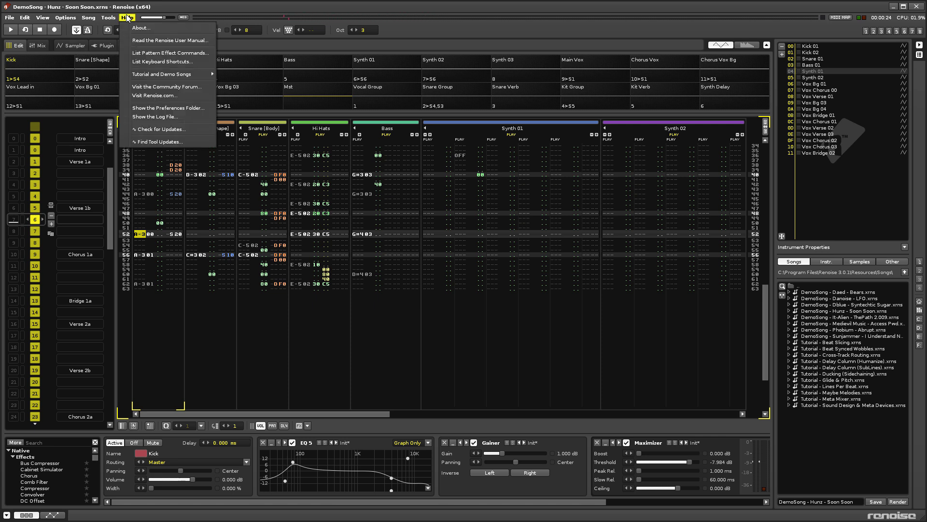
mouse_move(175, 76)
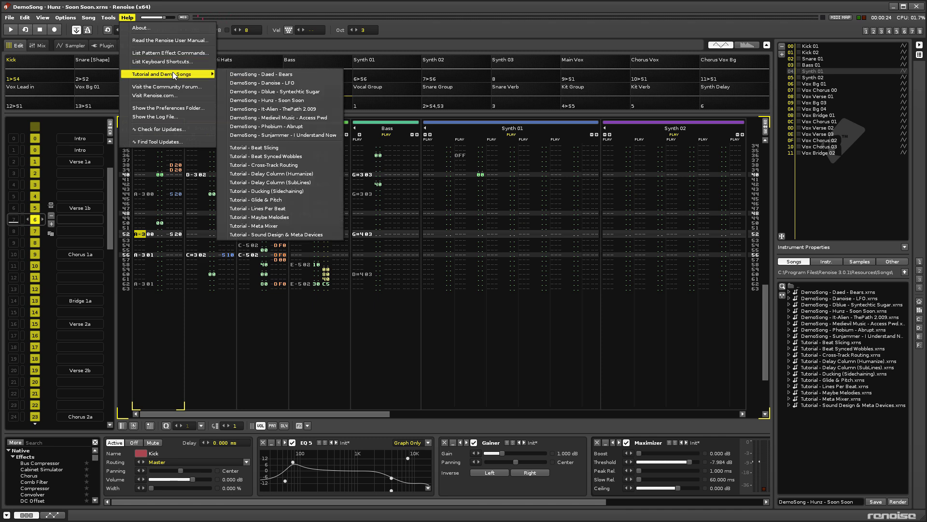
left_click(285, 191)
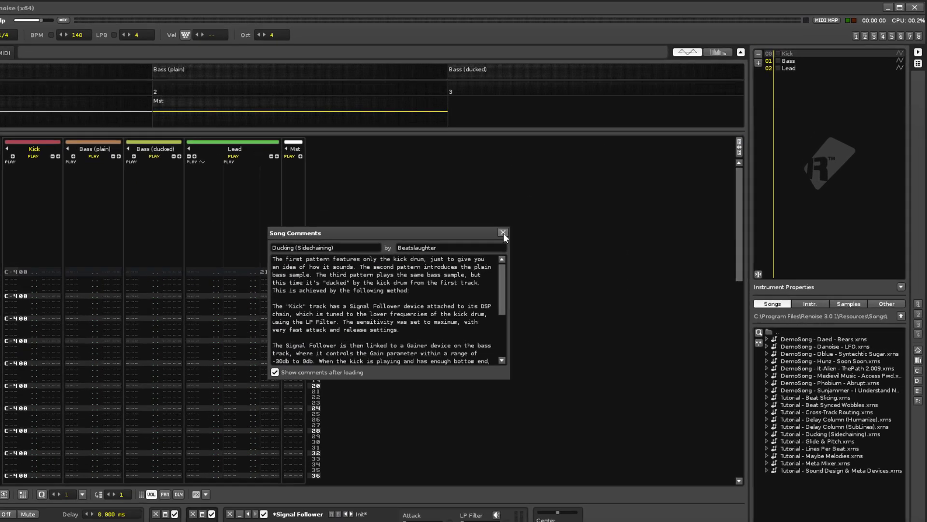
left_click(562, 200)
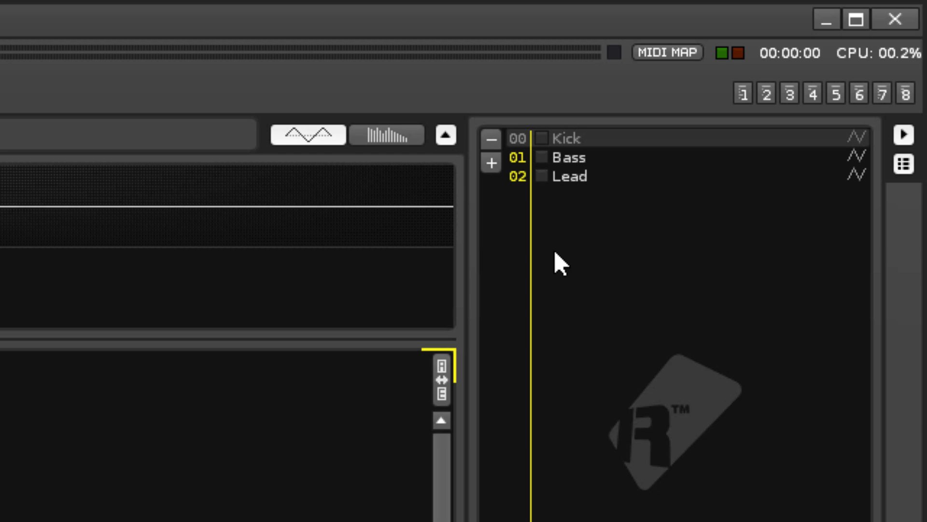
Select Bass, then Lead in the instrument list, collapsing and restoring the list panel
left_click(567, 155)
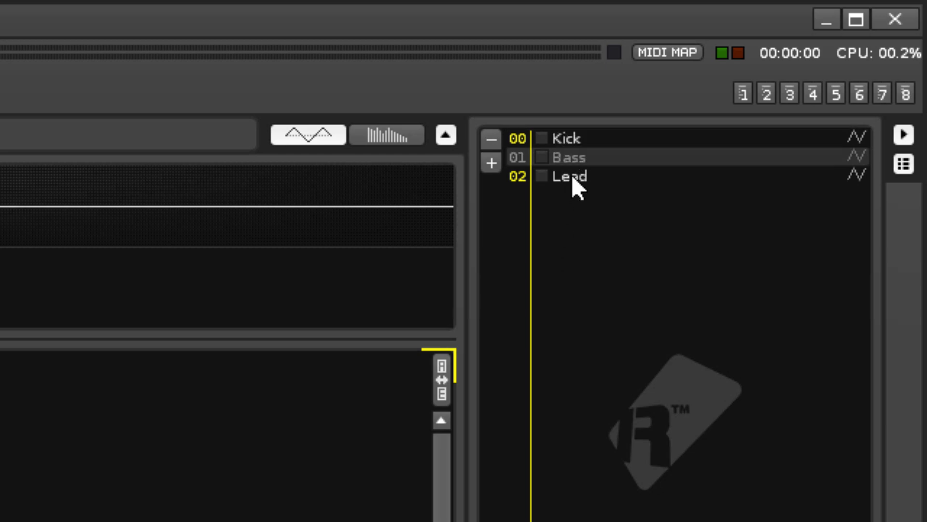
left_click(572, 179)
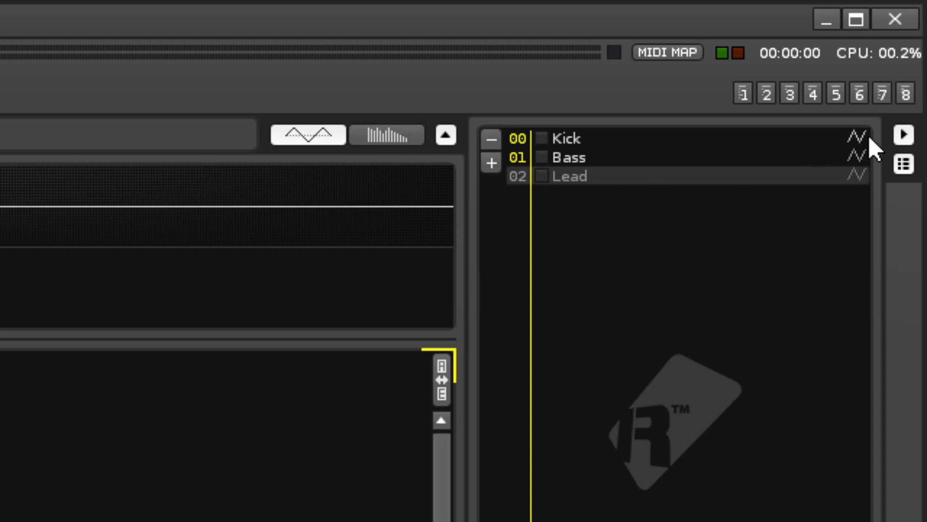
left_click(900, 136)
left_click(901, 136)
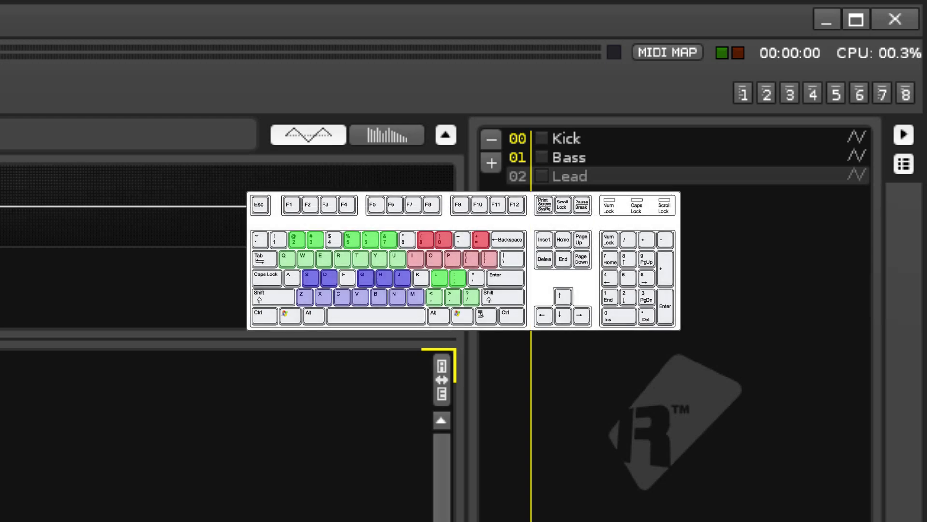
Audition a Lead note, then select Bass and play two Bass notes
key("z")
key("z")
key("z")
left_click(582, 155)
key("z")
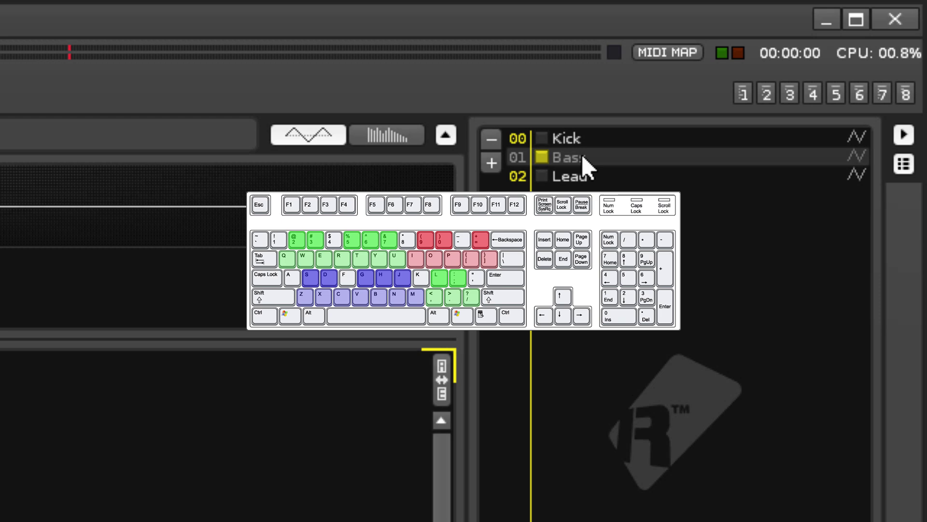
key("z")
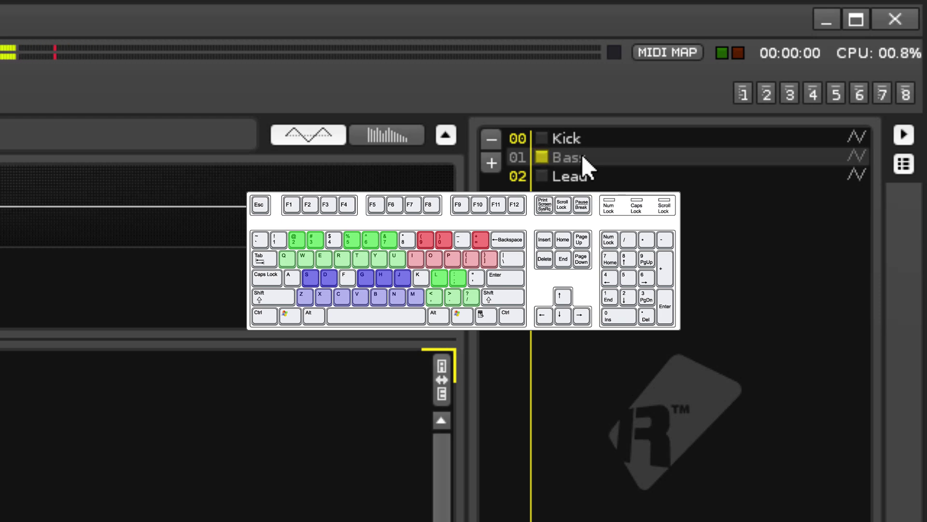
Select Kick and play it twice, then reselect Bass and hear it once more
left_click(579, 138)
key("z")
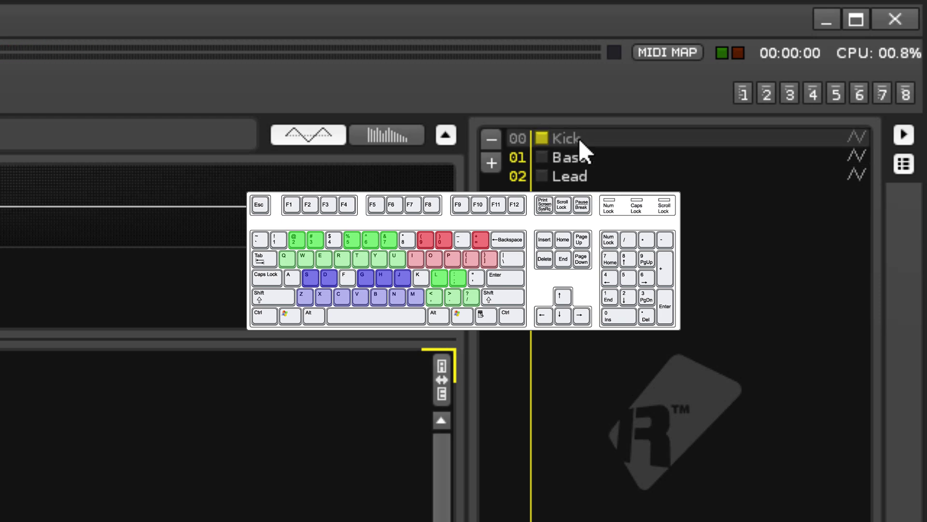
key("z")
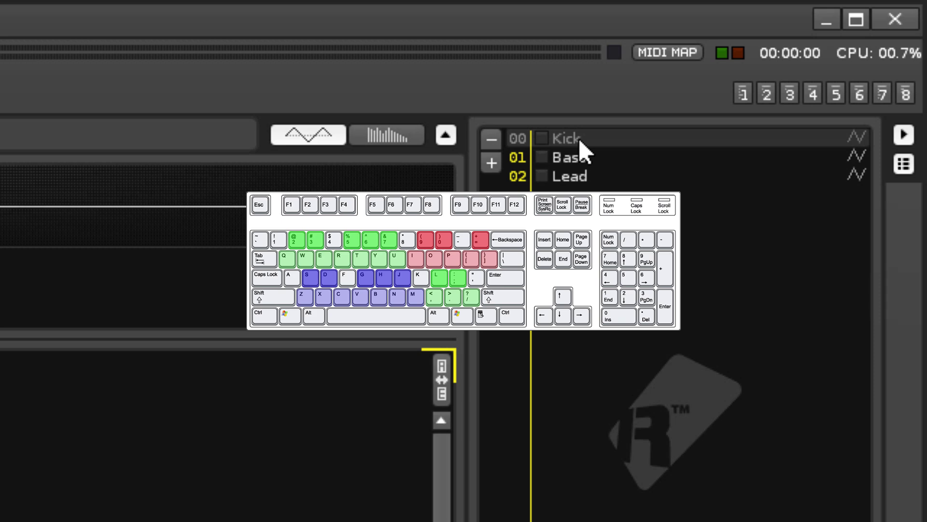
left_click(580, 156)
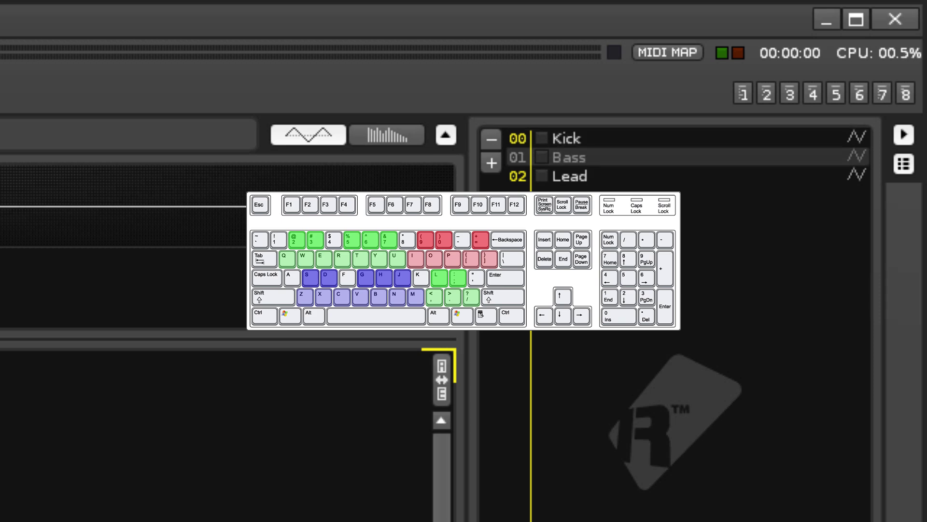
key("z")
key("z")
key("z")
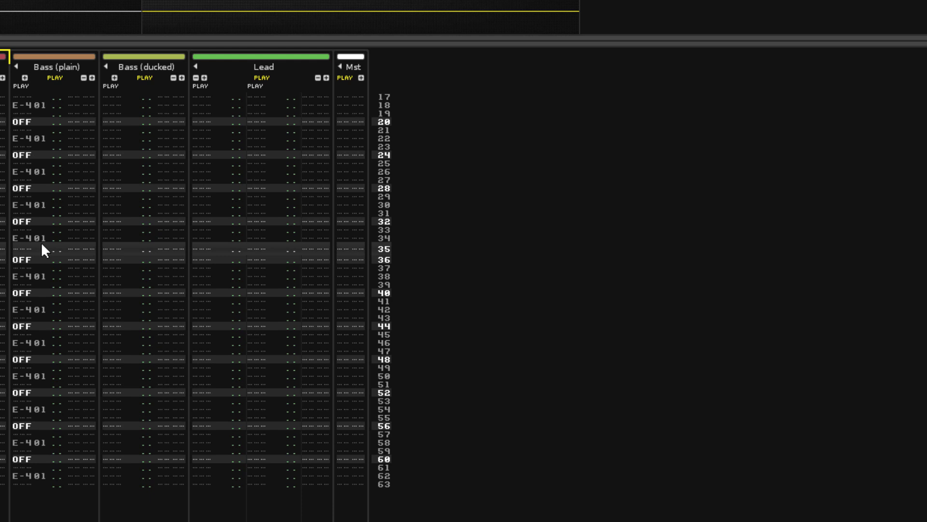
Compare Track DSP chains by moving from the Kick track to Bass (plain) and back
left_click(771, 74)
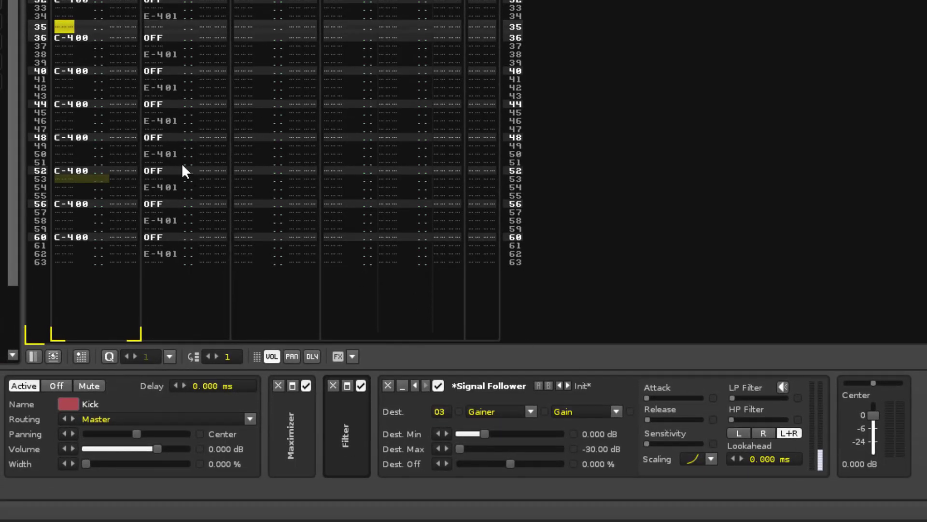
key("Tab")
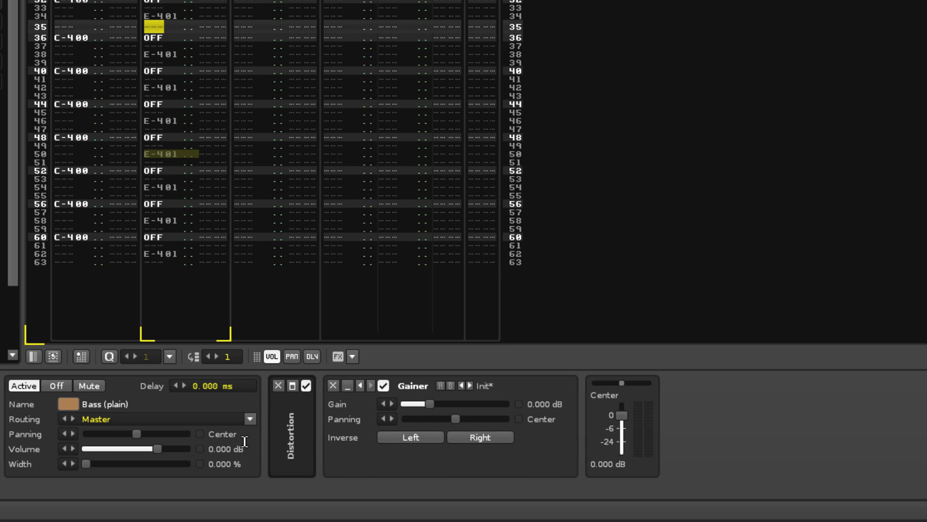
key("shift+Tab")
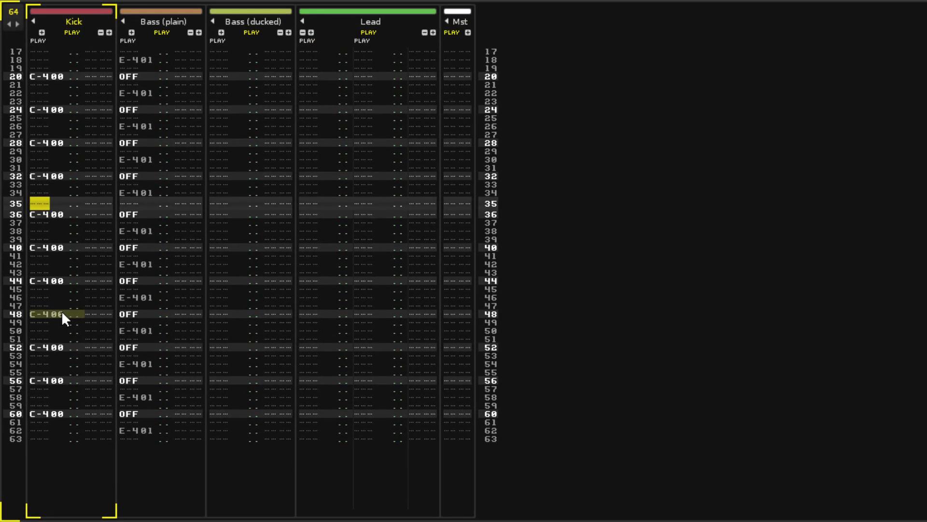
scroll(61, 311, "up", 10)
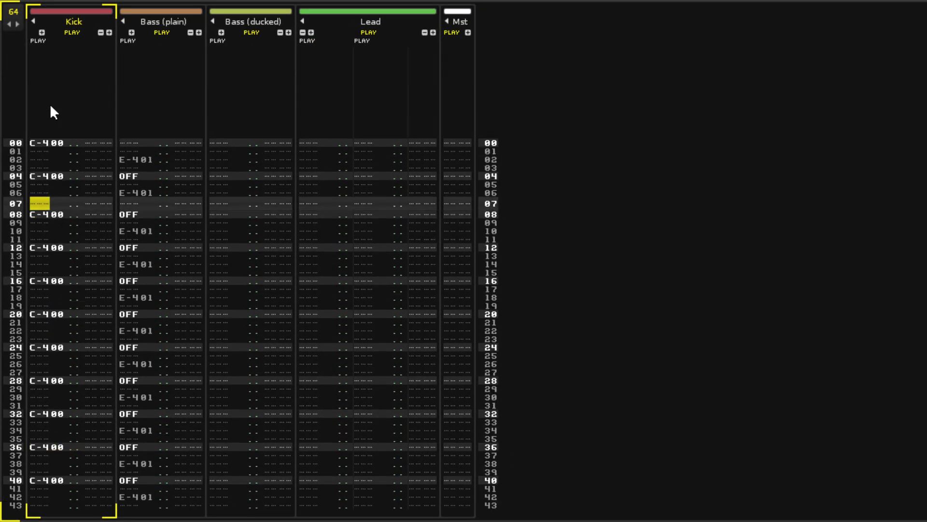
left_click_drag(46, 142, 454, 439)
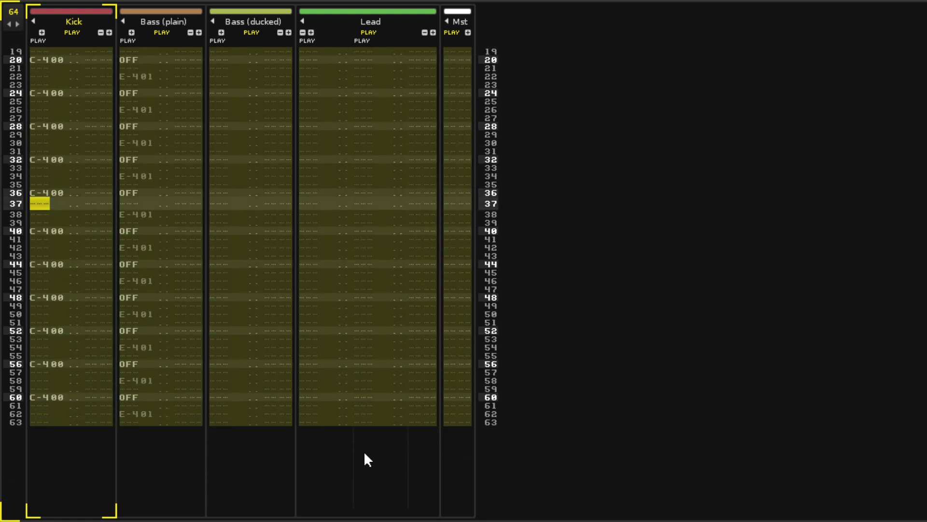
scroll(94, 299, "up", 10)
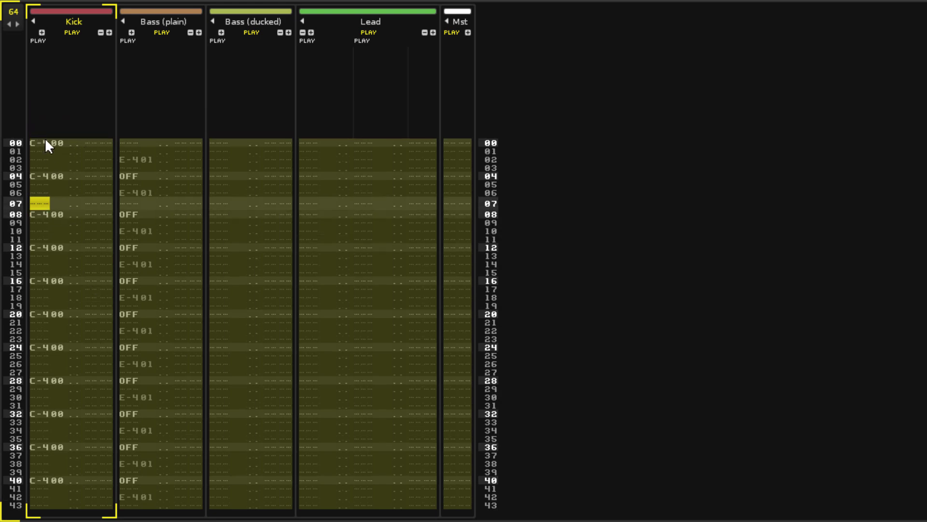
left_click(45, 142)
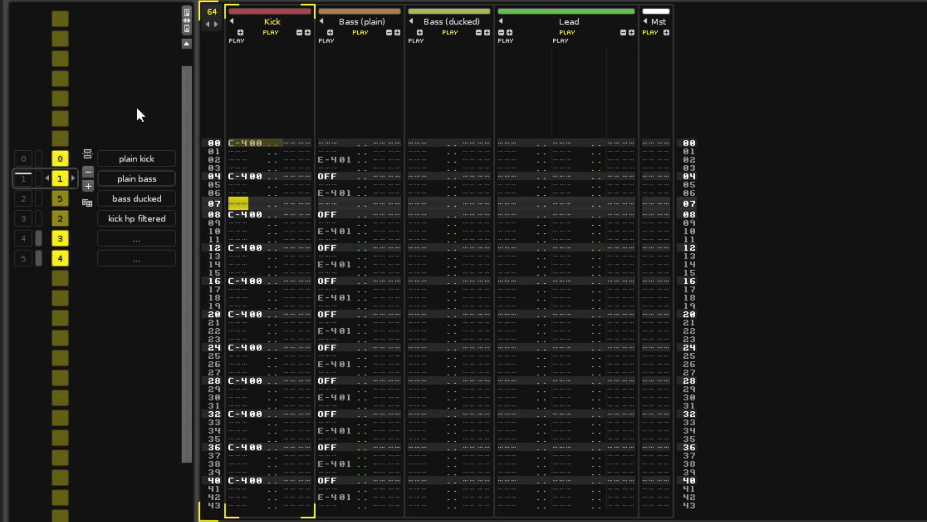
Toggle the Pattern Matrix, clone sequence slot 1 twice, delete the clones, and start playback
left_click(187, 21)
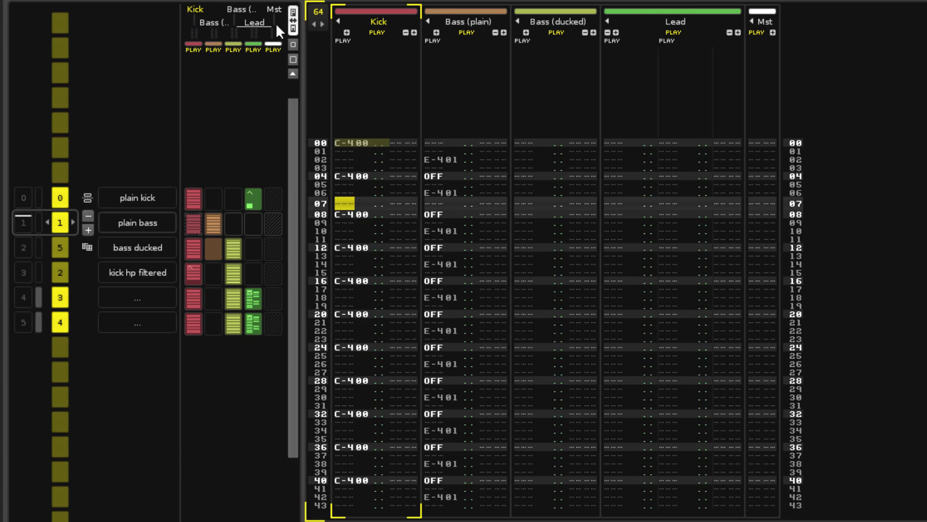
left_click(293, 19)
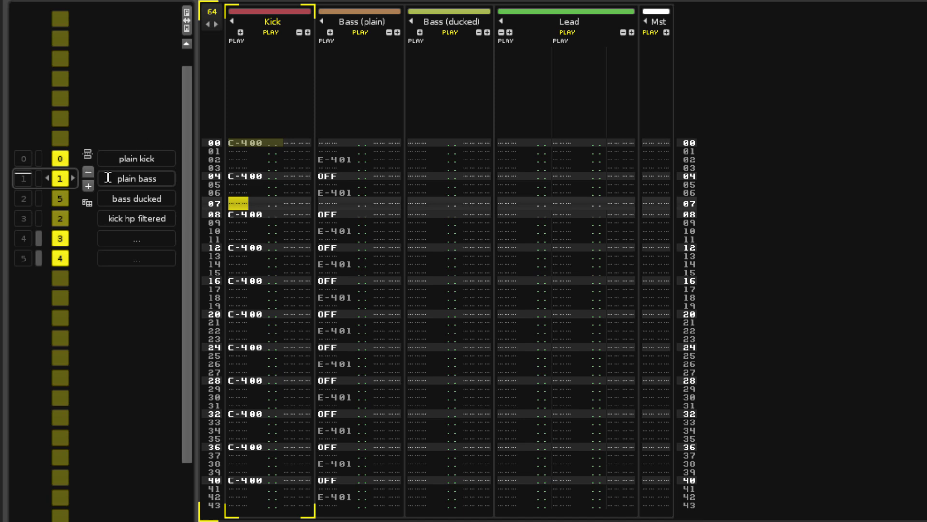
left_click(89, 186)
left_click(88, 185)
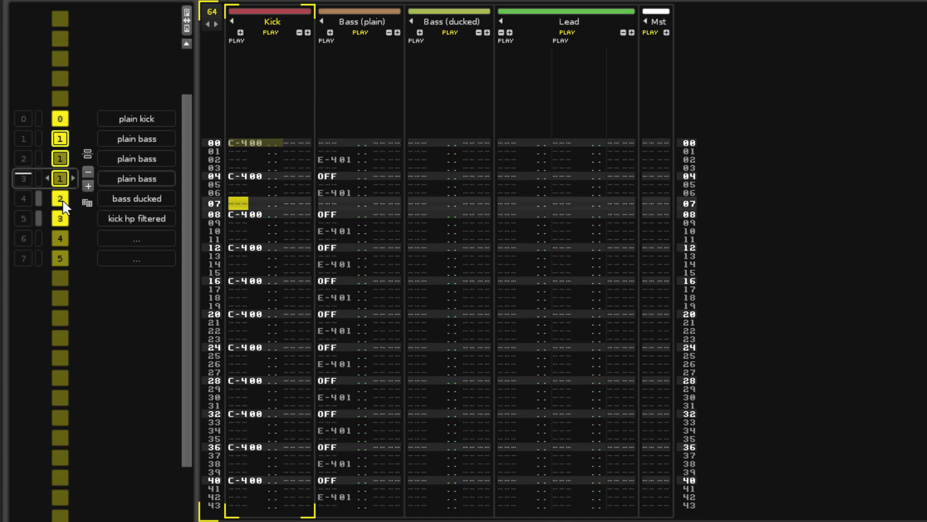
key("Delete")
key("Delete")
key("space")
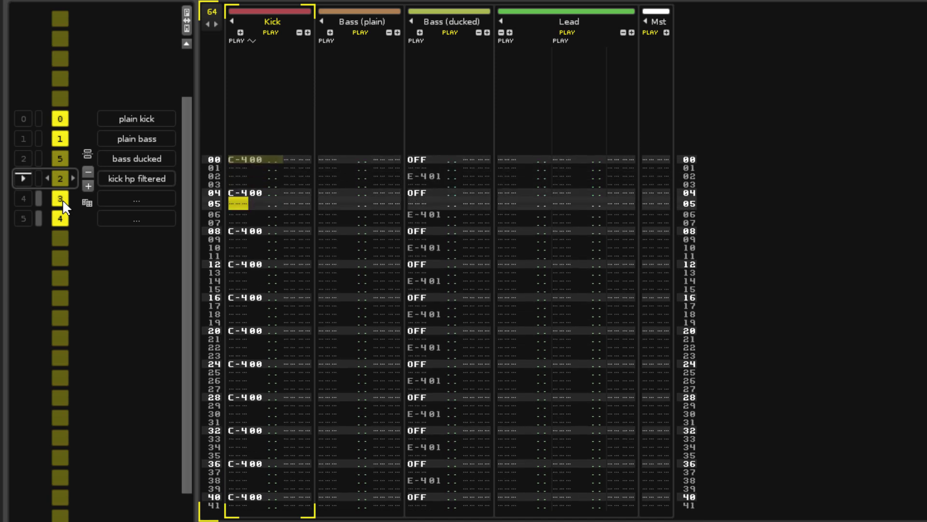